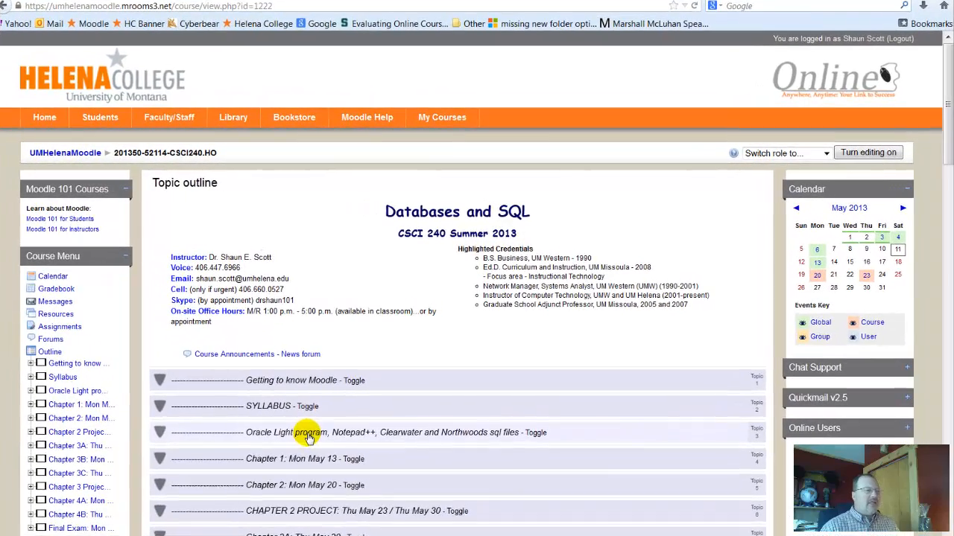
Expand the Oracle Light program topic and start downloading the OracleXE.exe installer
left_click(324, 409)
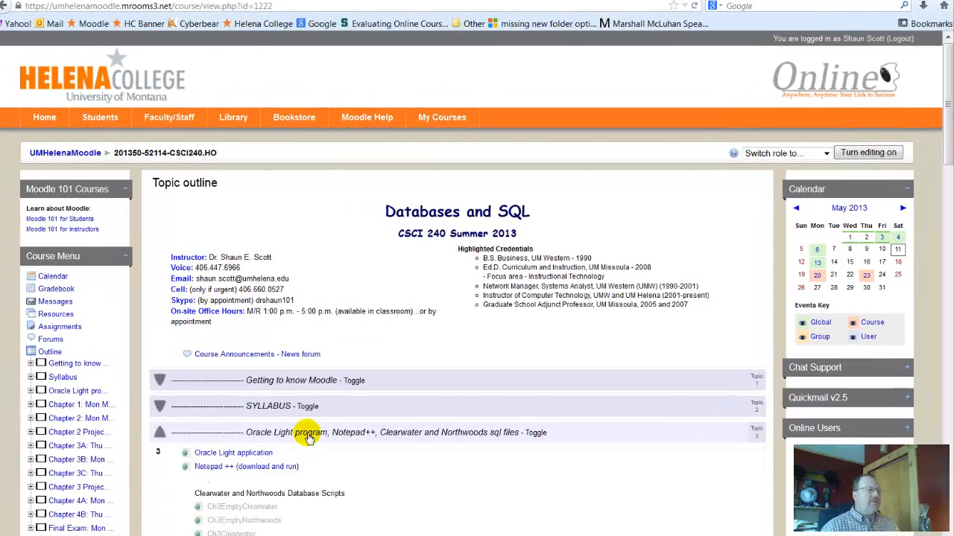
left_click(239, 456)
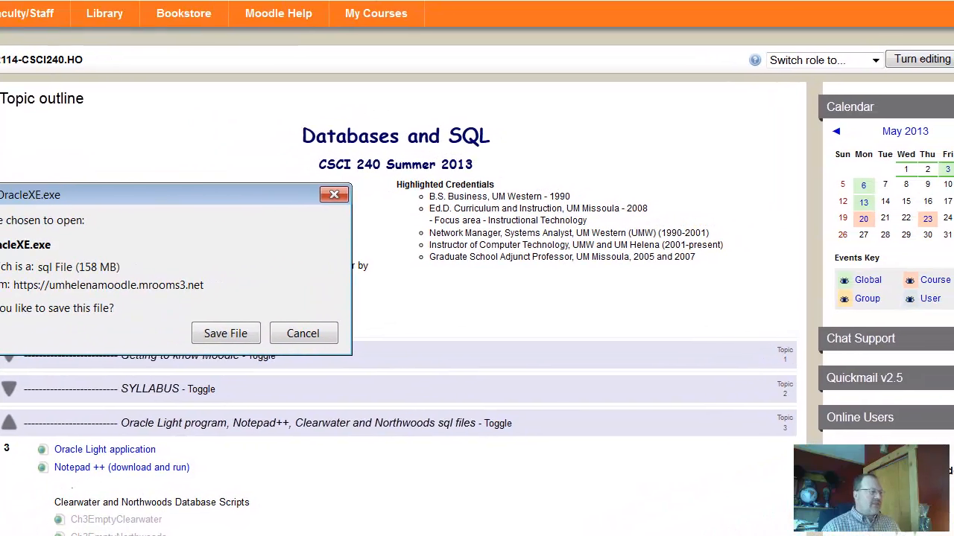
Launch OracleXE.exe from the Downloads folder, check its file size, then close Explorer
key("super+e")
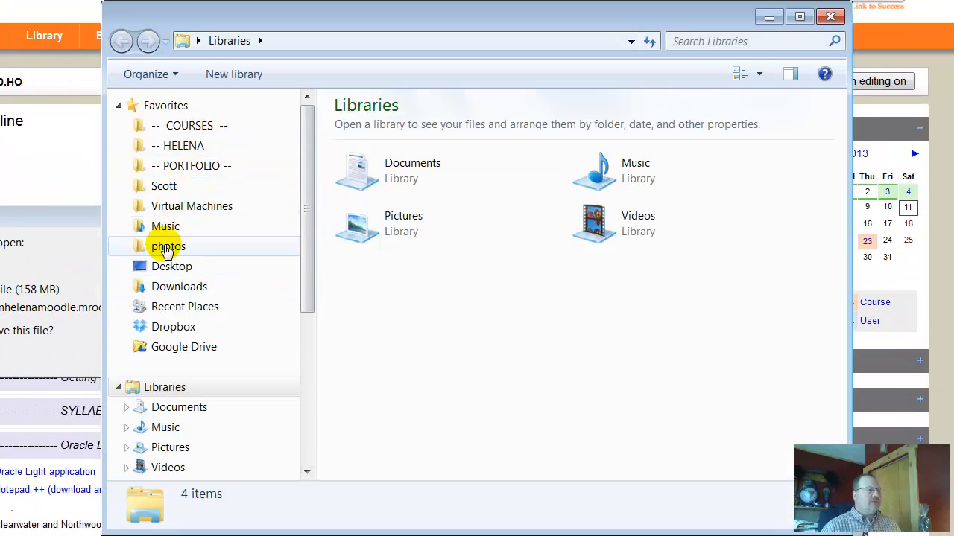
left_click(175, 286)
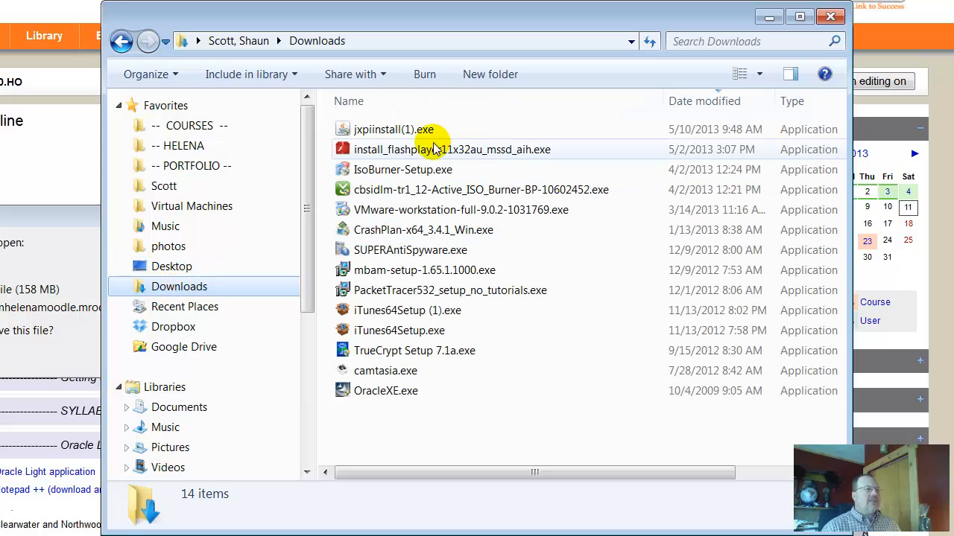
double_click(408, 394)
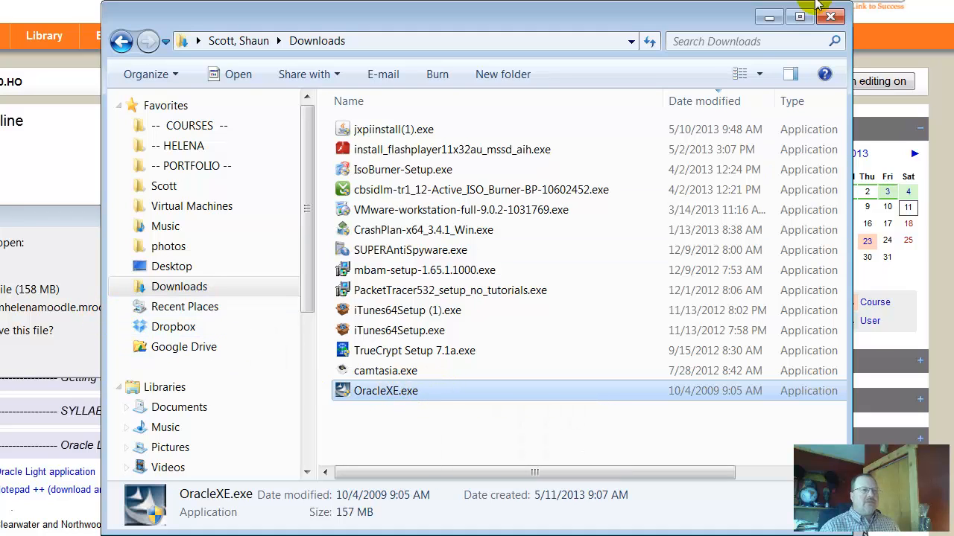
left_click_drag(664, 99, 528, 99)
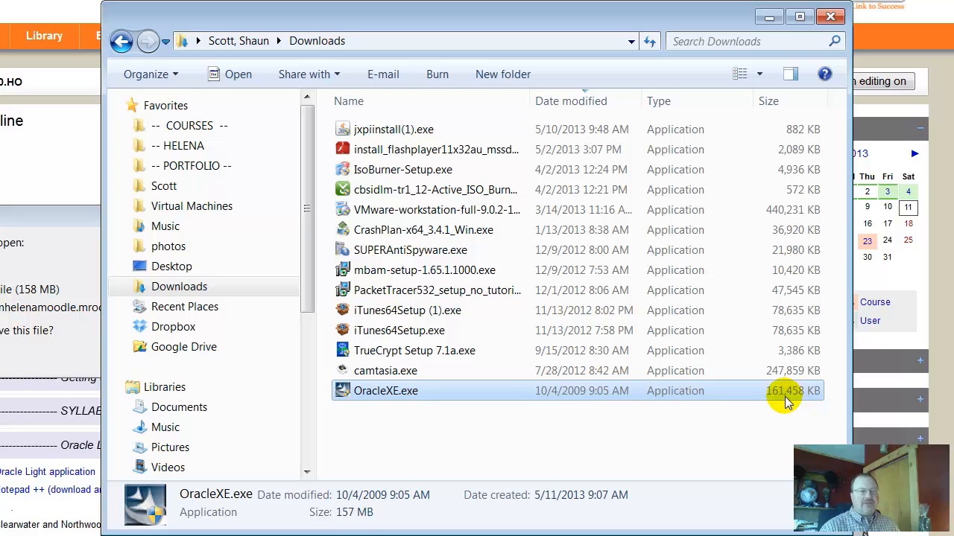
left_click(829, 18)
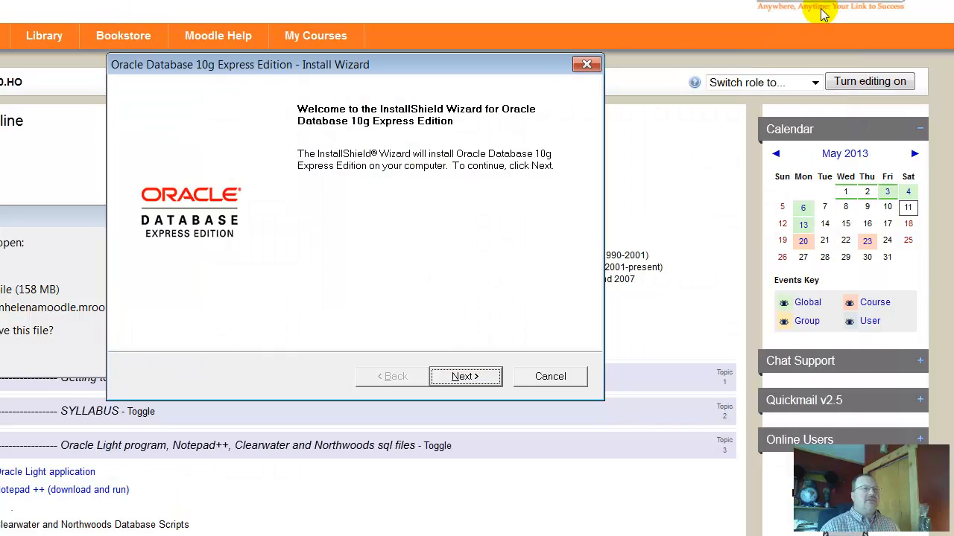
Accept the license agreement and keep C:\oraclexe\ as the install destination
left_click(464, 377)
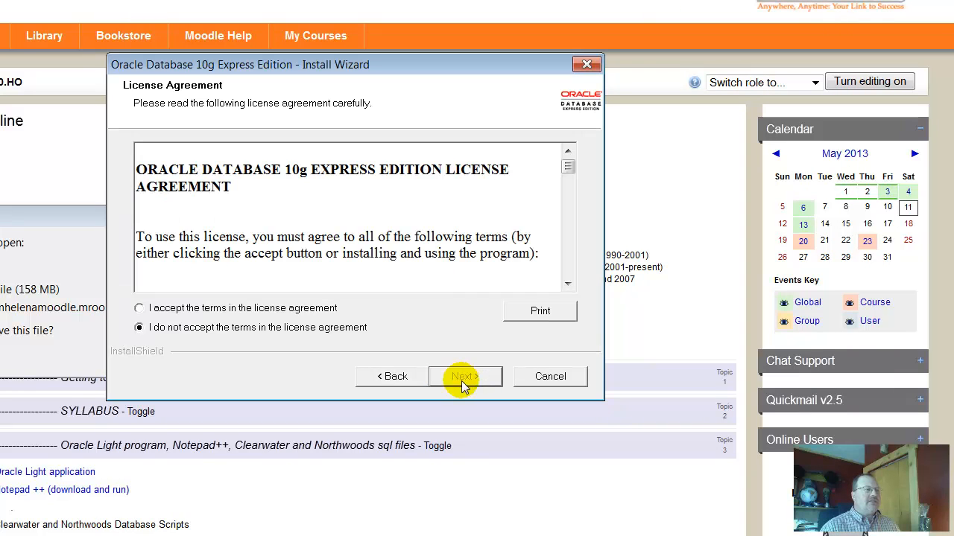
left_click(245, 309)
left_click(468, 382)
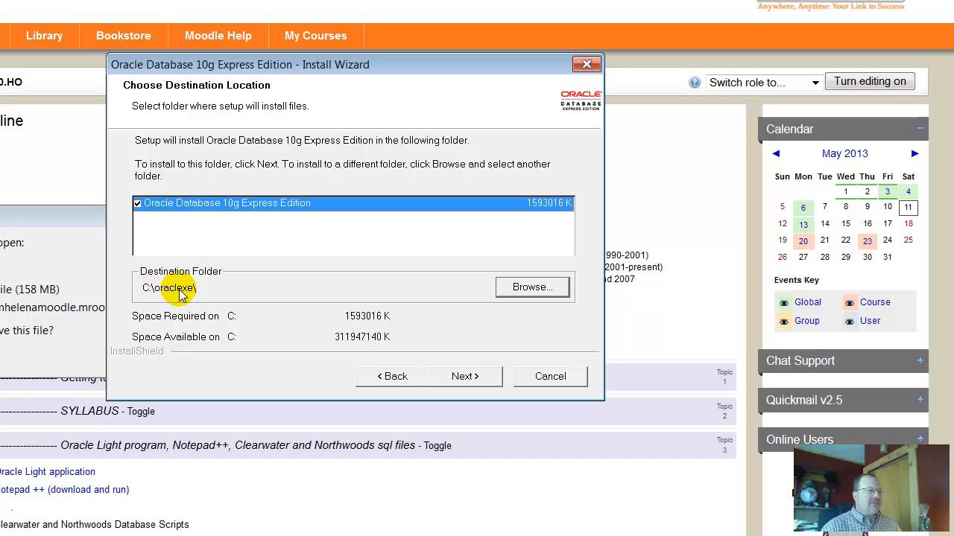
left_click(465, 377)
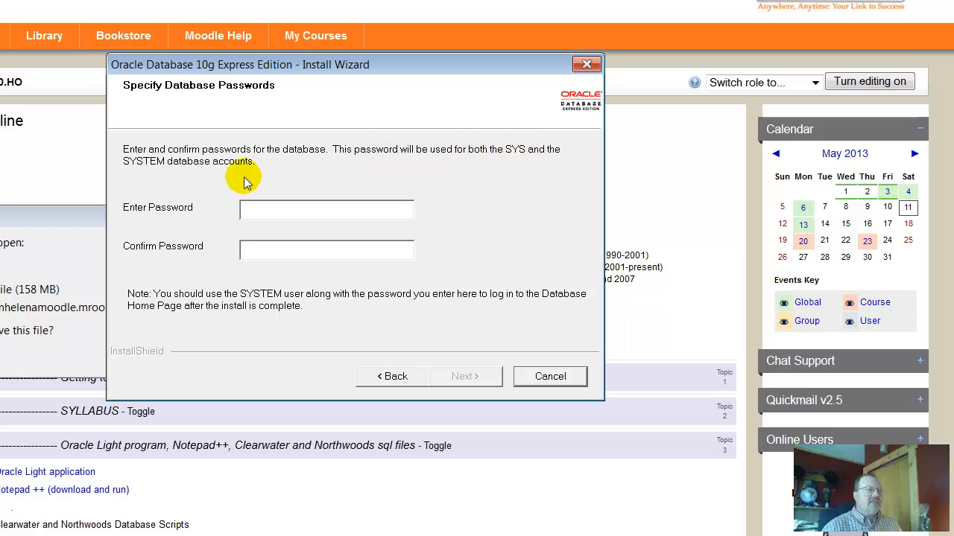
Enter and confirm the database password, then continue to the Summary page
left_click(258, 207)
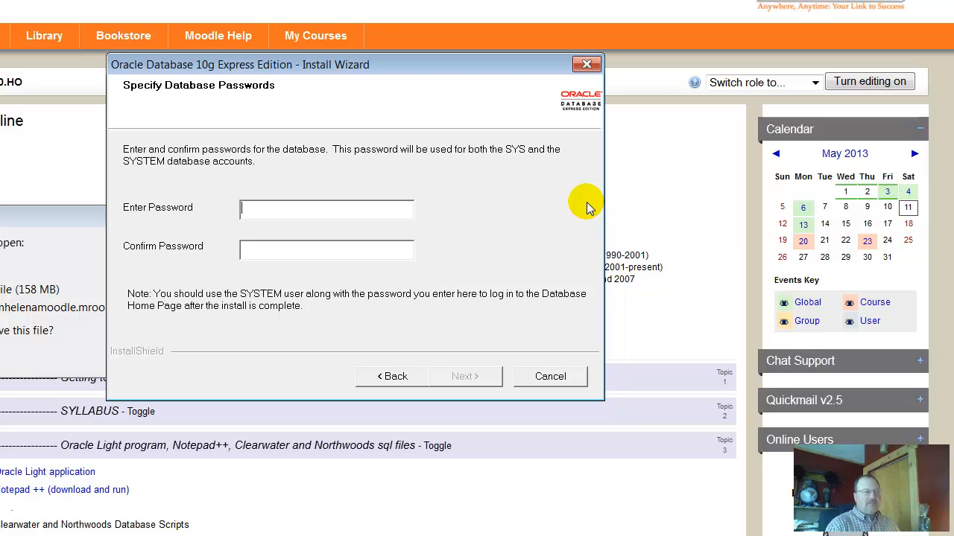
type("oracle")
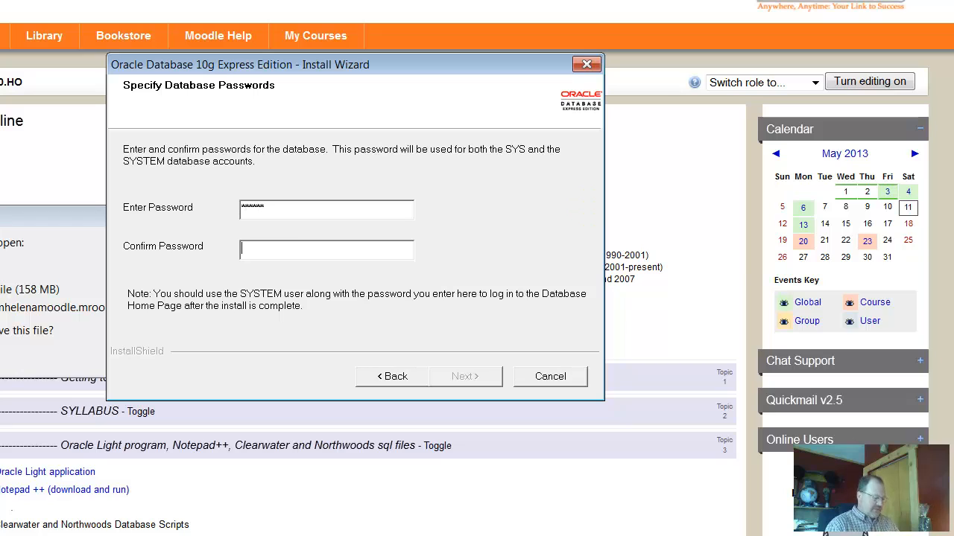
key("Tab")
type("oracle")
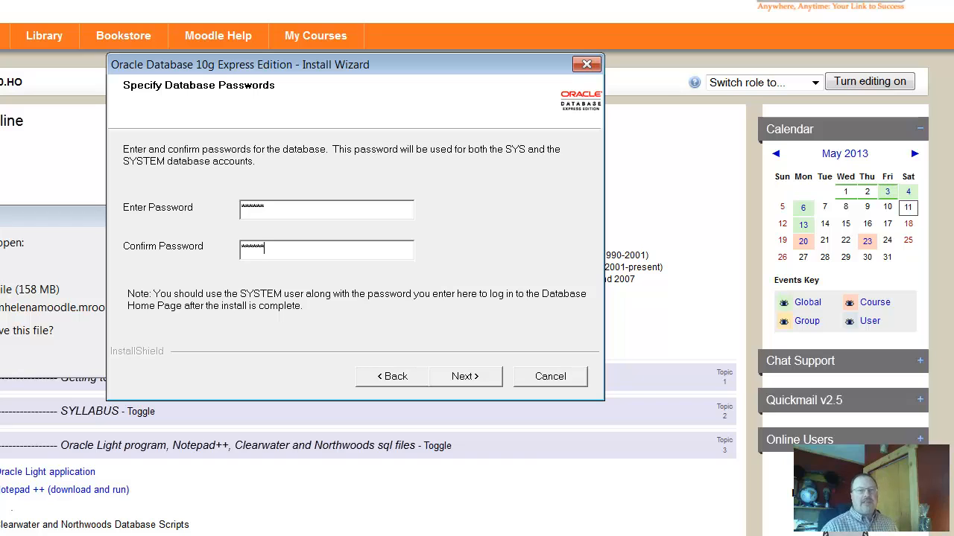
left_click(465, 377)
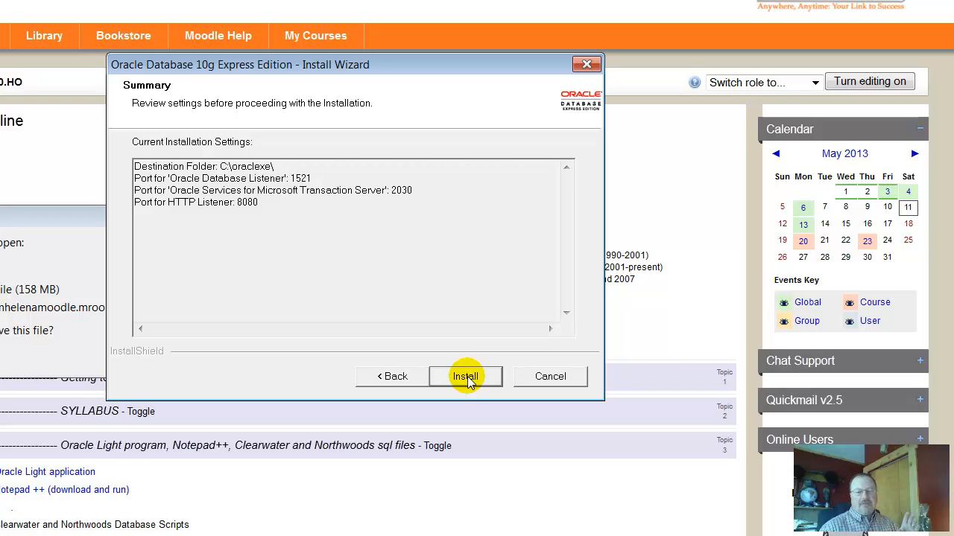
Install Oracle Database 10g Express Edition and turn off launching the database homepage
left_click(466, 376)
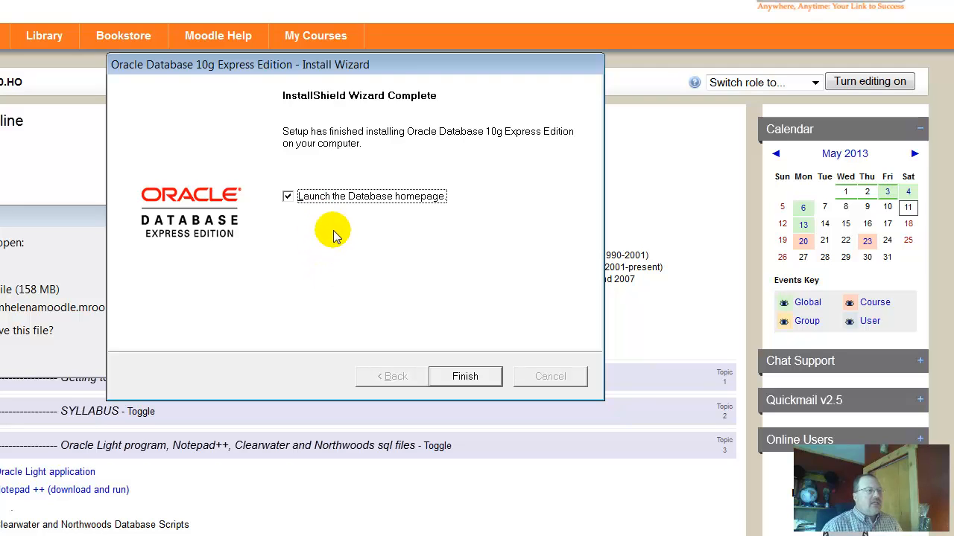
left_click(288, 196)
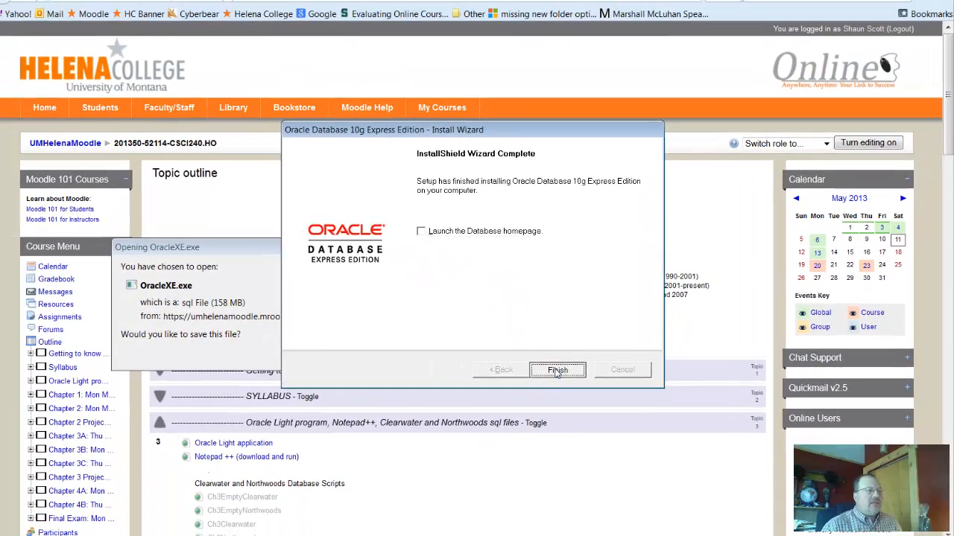
Finish the installer and start Run SQL Command Line from the Oracle Database 10g Express Edition folder
left_click(465, 376)
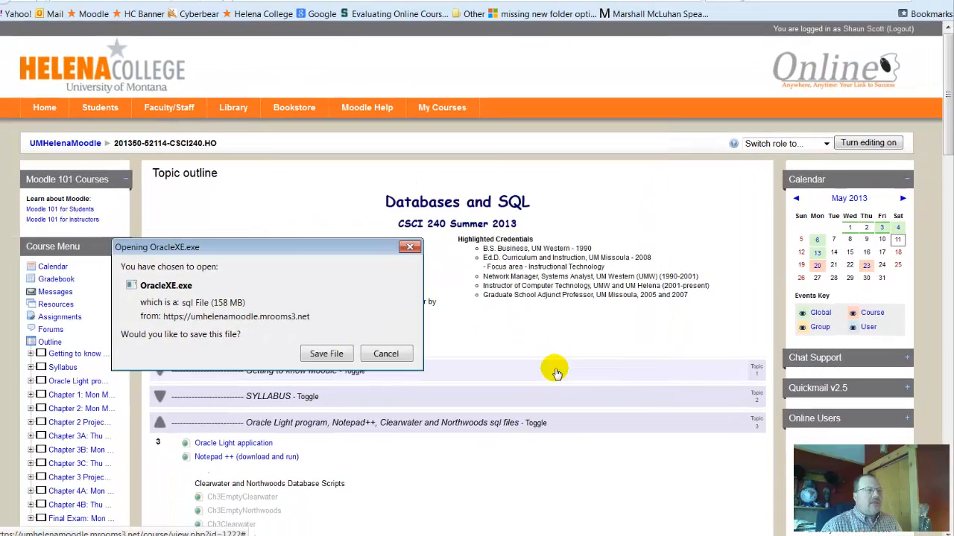
left_click(410, 247)
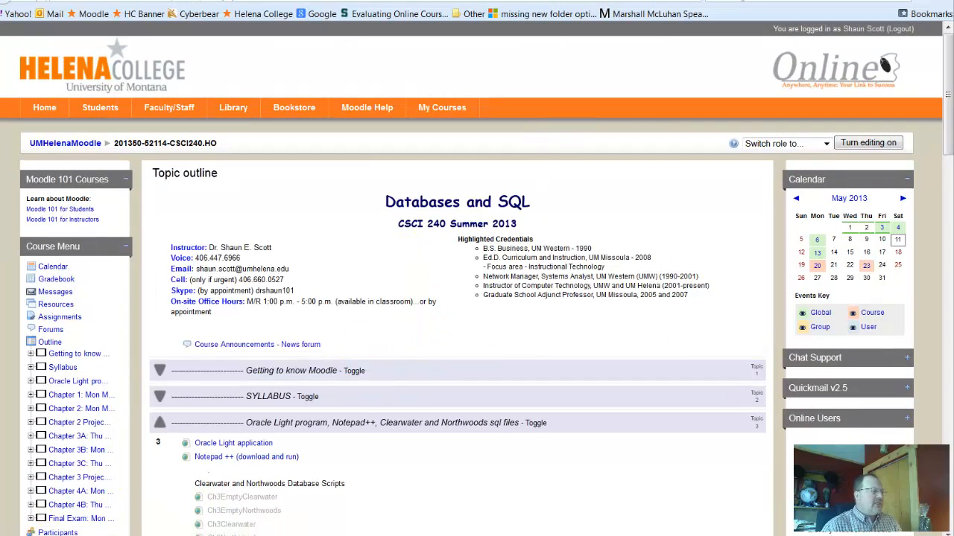
left_click(18, 535)
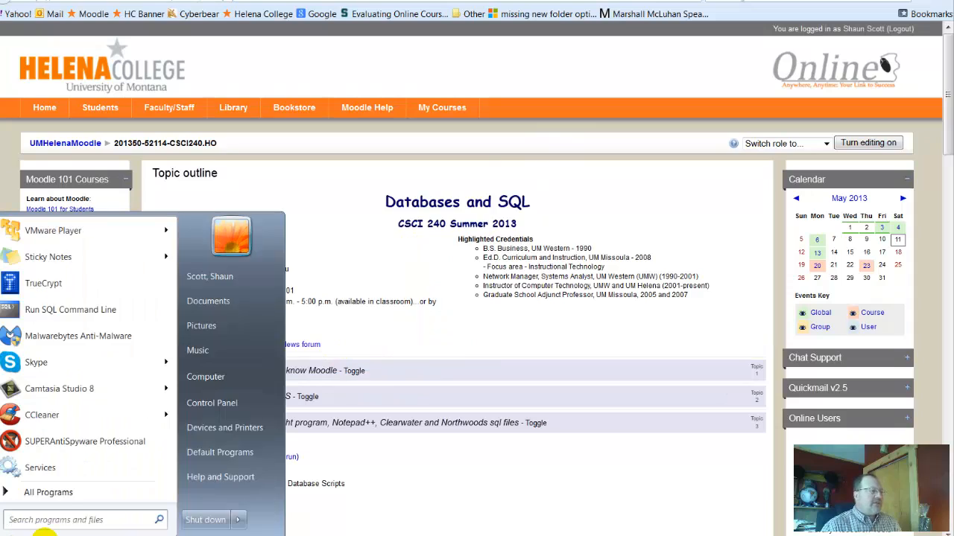
left_click(52, 492)
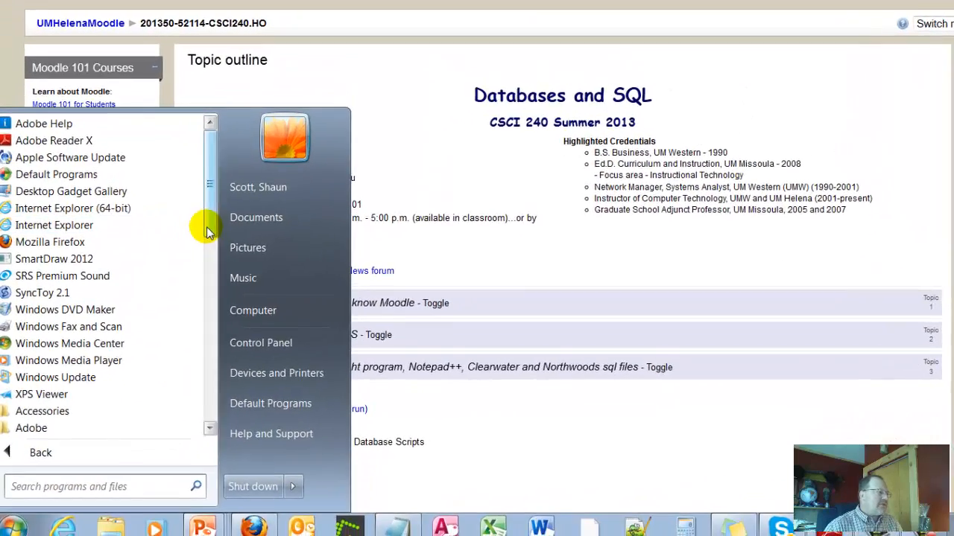
left_click_drag(167, 308, 170, 337)
left_click_drag(221, 239, 221, 366)
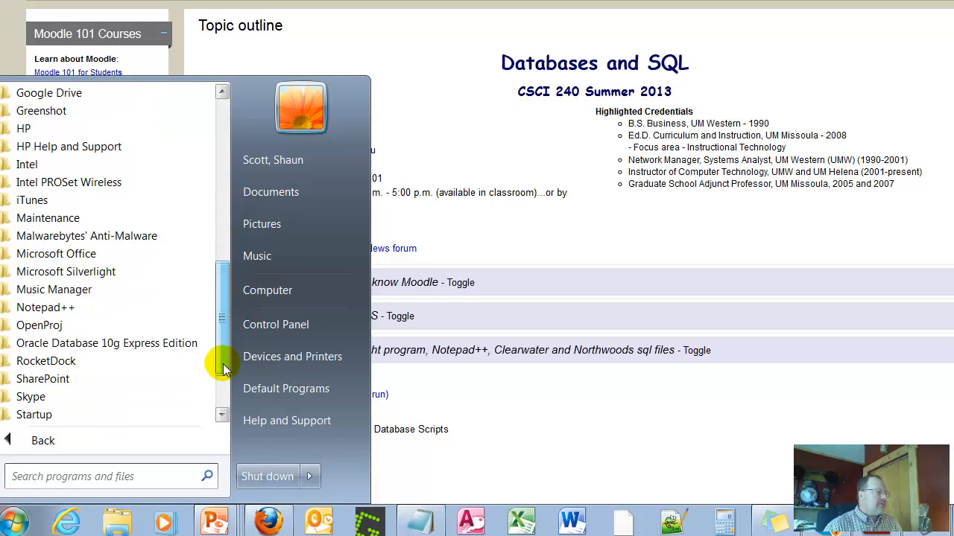
left_click(133, 343)
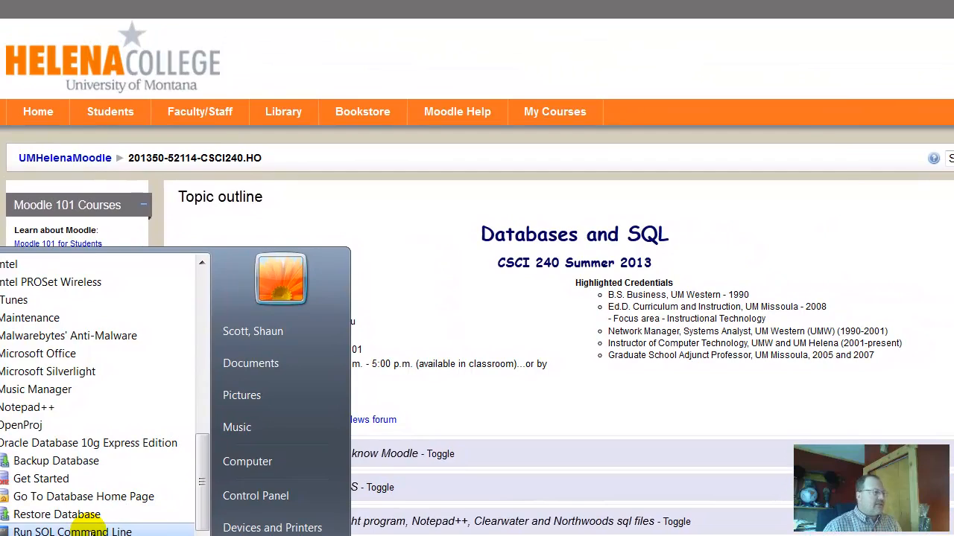
left_click(95, 477)
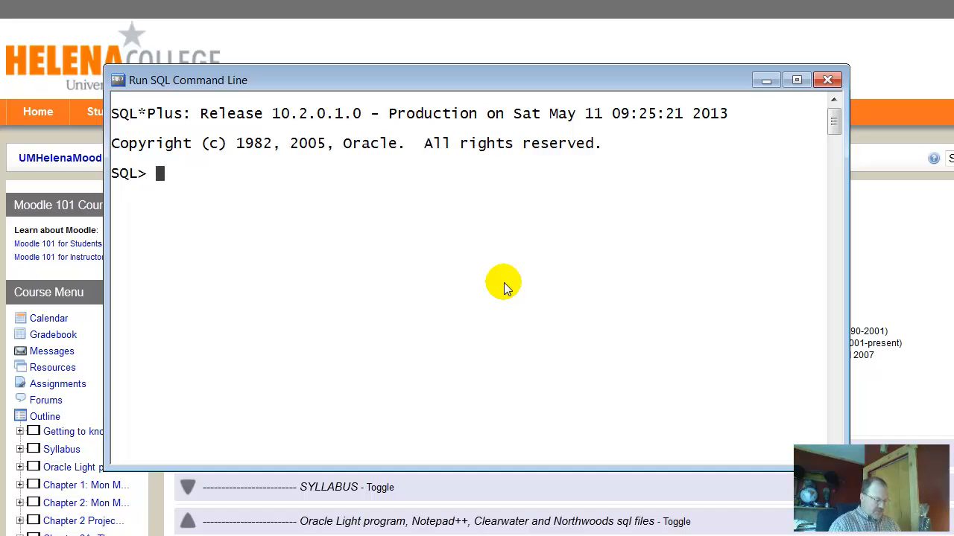
Connect as system and run desc customer, which returns ORA-04043
type("ct")
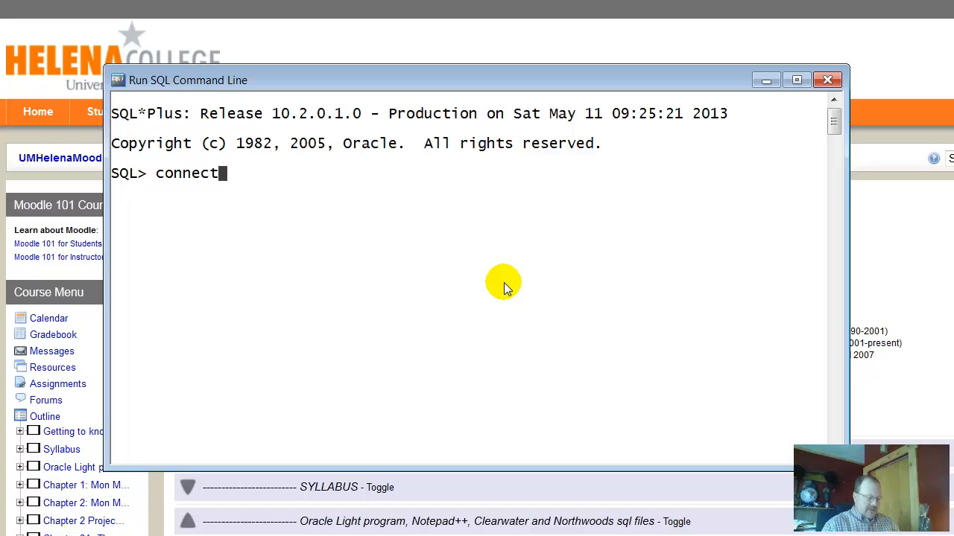
key("Return")
type("system")
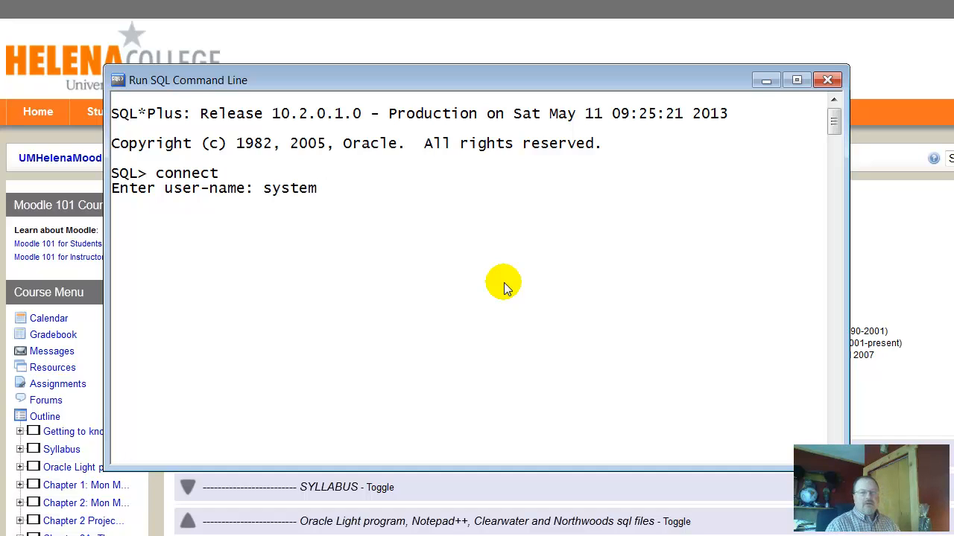
key("Return")
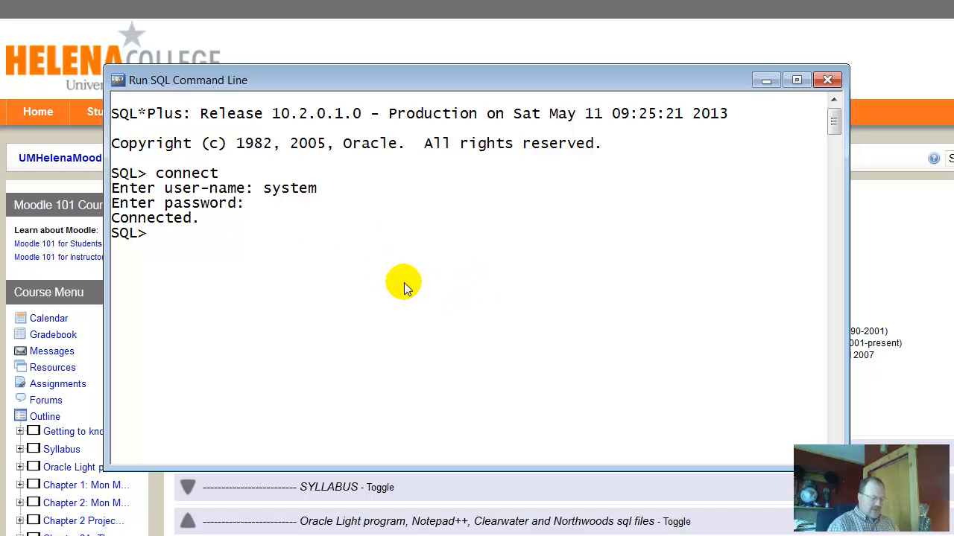
type("esc")
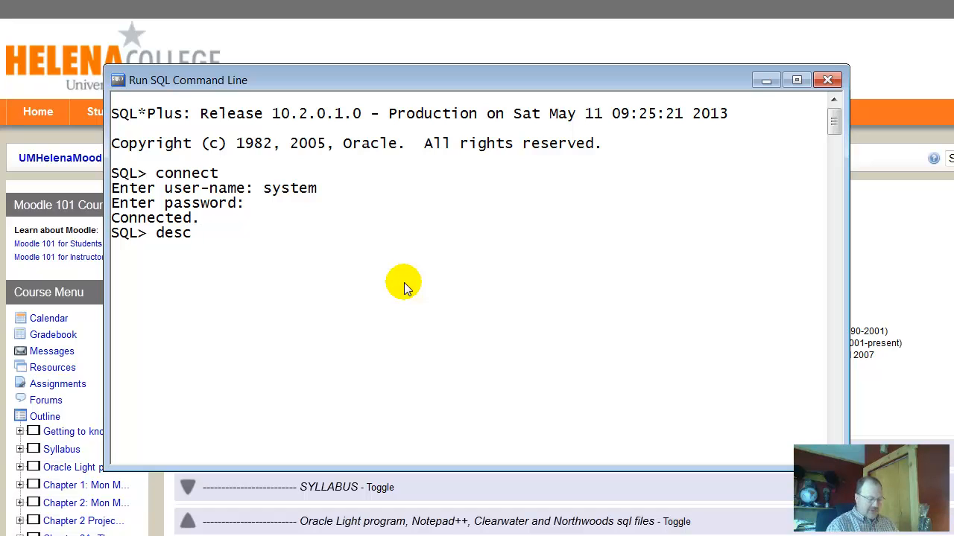
type(" customer")
key("Return")
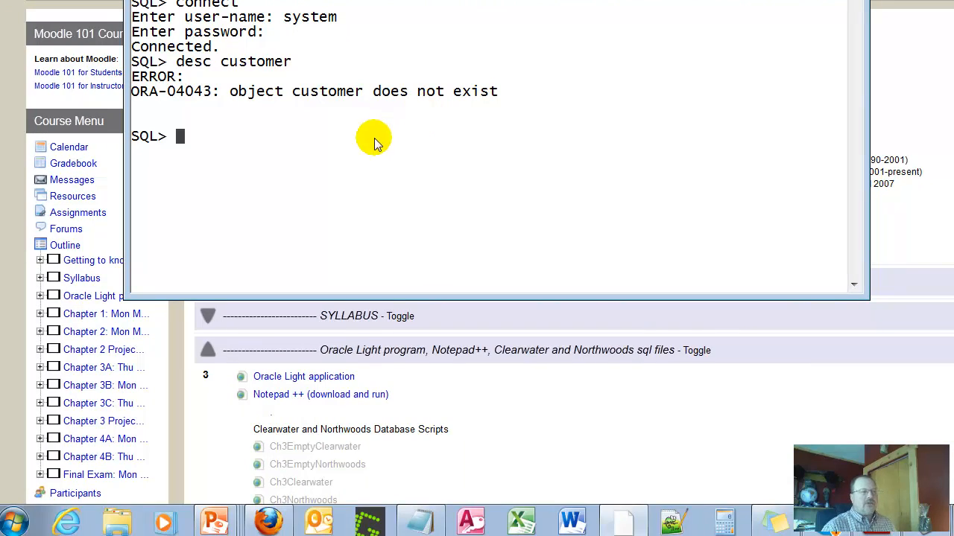
left_click(14, 525)
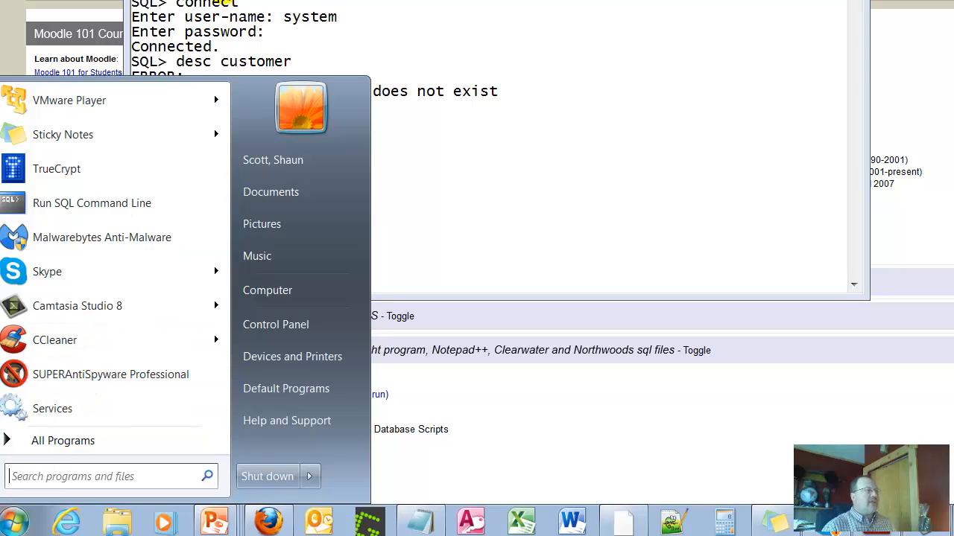
left_click(79, 440)
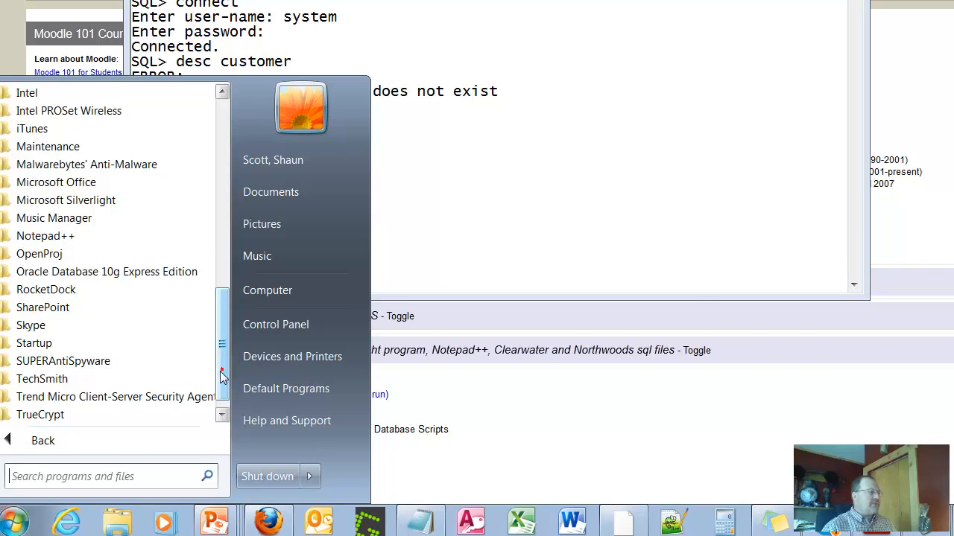
left_click(95, 273)
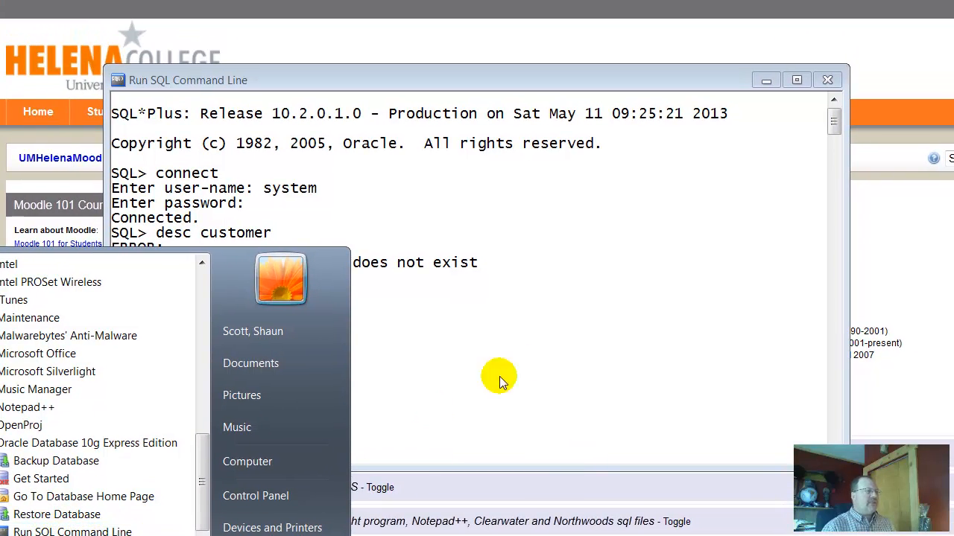
left_click(603, 307)
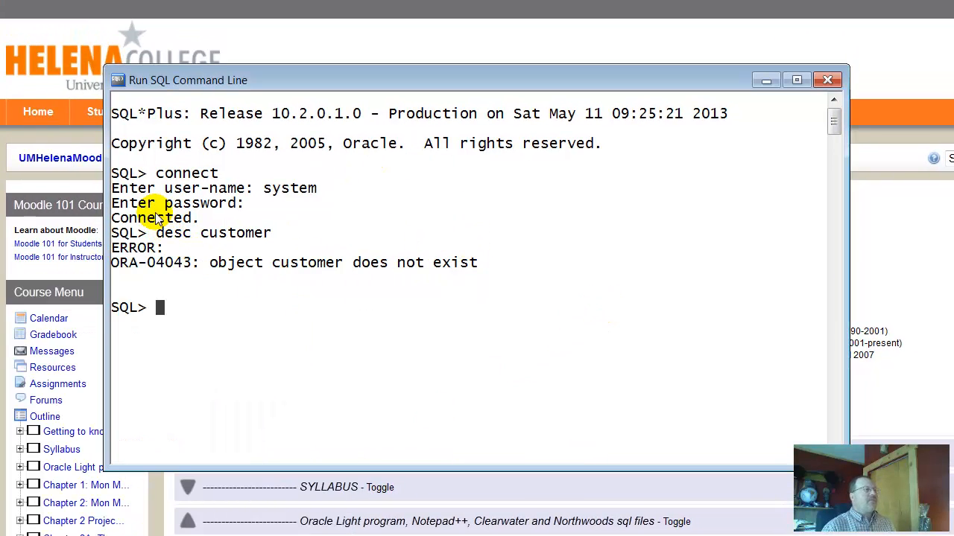